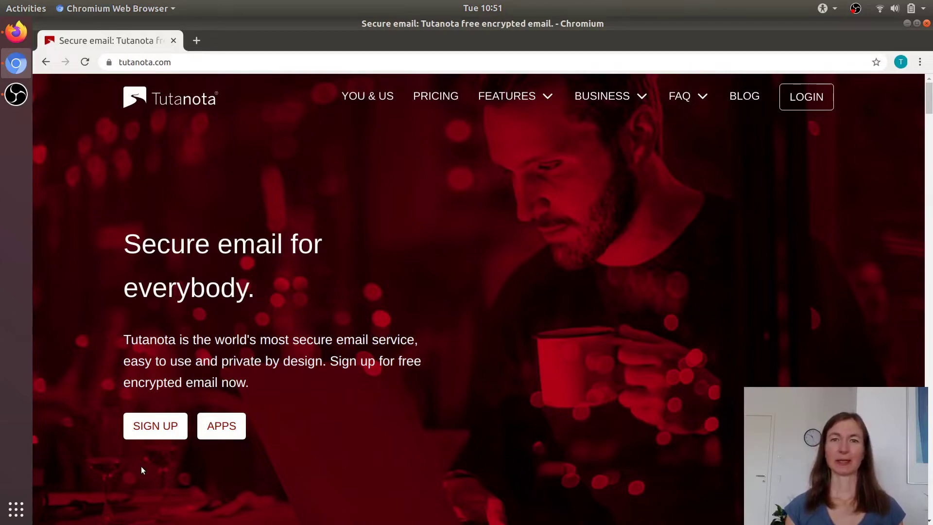
- Start a Free-plan Tutanota sign-up, confirming no other Free account is owned
{"action": "left_click", "coordinate": [167, 430]}
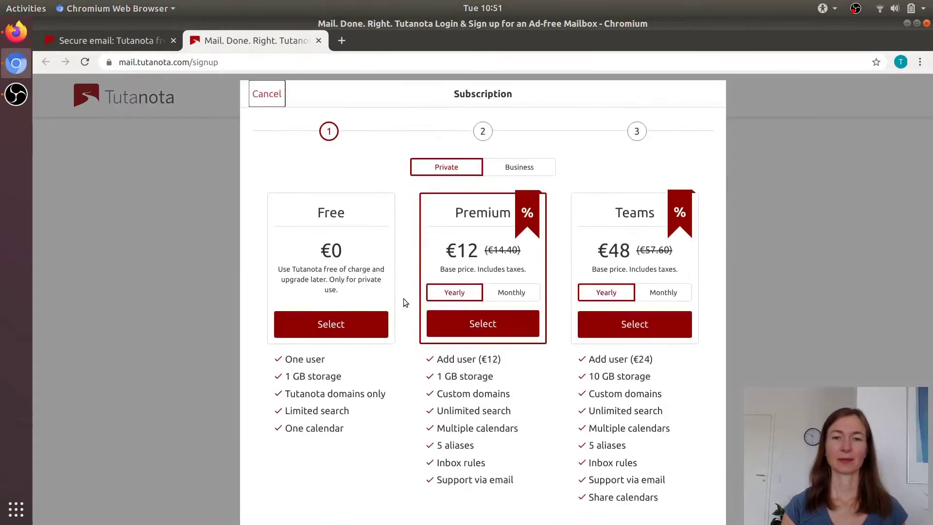
{"action": "left_click", "coordinate": [360, 326]}
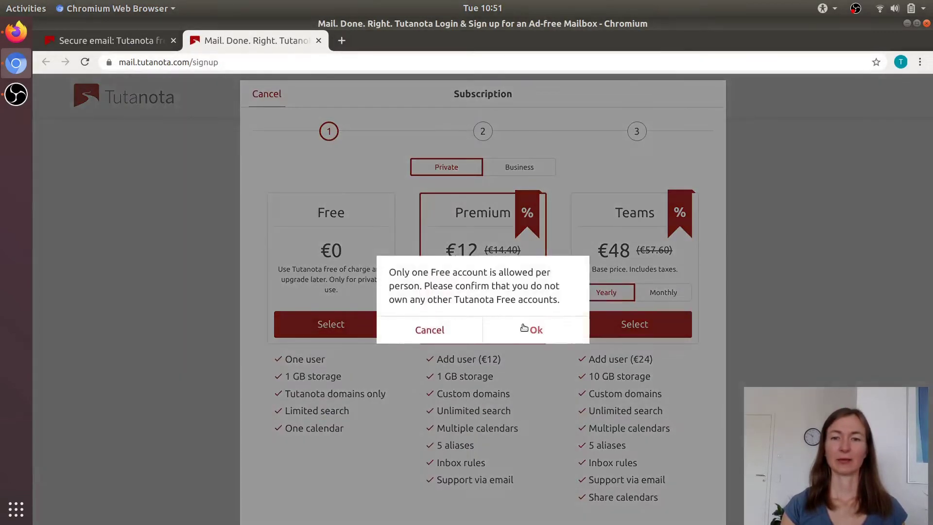
{"action": "left_click", "coordinate": [524, 325]}
{"action": "left_click", "coordinate": [466, 181]}
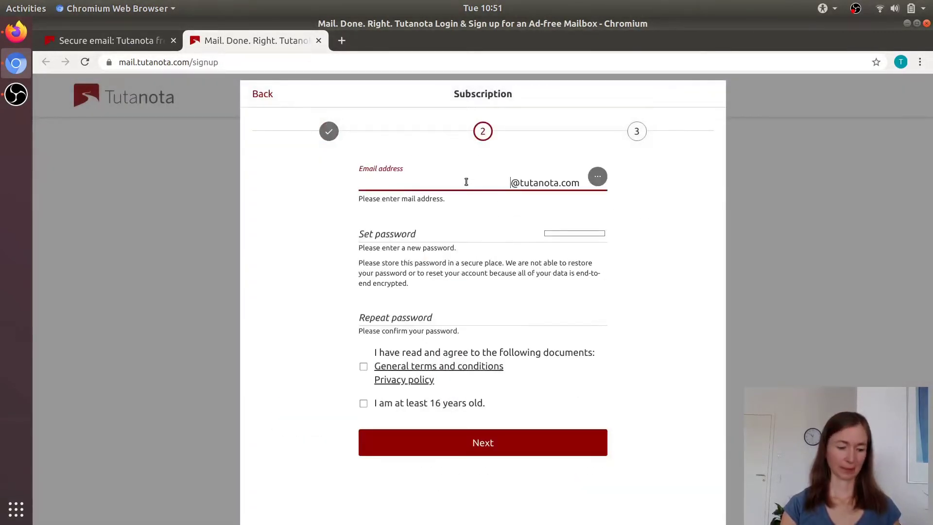
- Enter the new address and the password twice, accept the terms and age confirmation, and create the account
{"action": "key", "text": "ctrl+v"}
{"action": "left_click", "coordinate": [447, 232]}
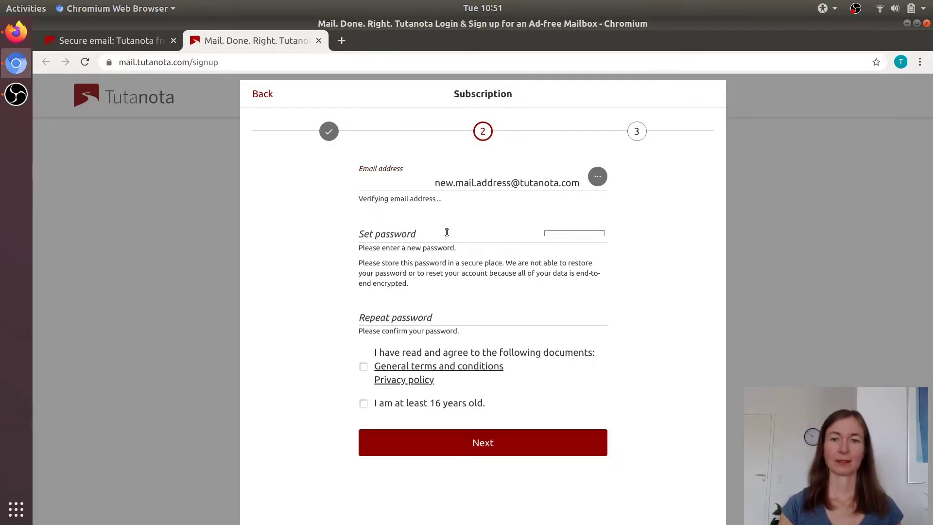
{"action": "key", "text": "ctrl+v"}
{"action": "left_click", "coordinate": [429, 311]}
{"action": "key", "text": "ctrl+v"}
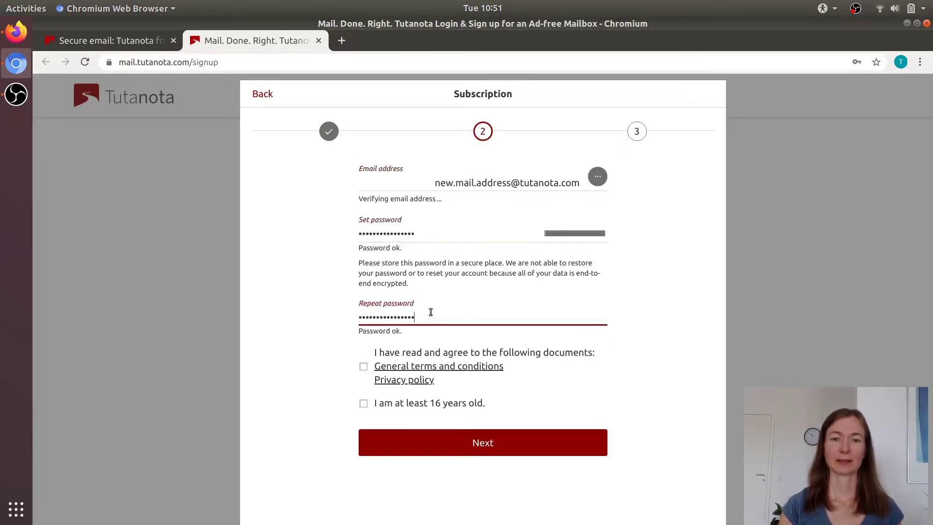
{"action": "left_click", "coordinate": [363, 366]}
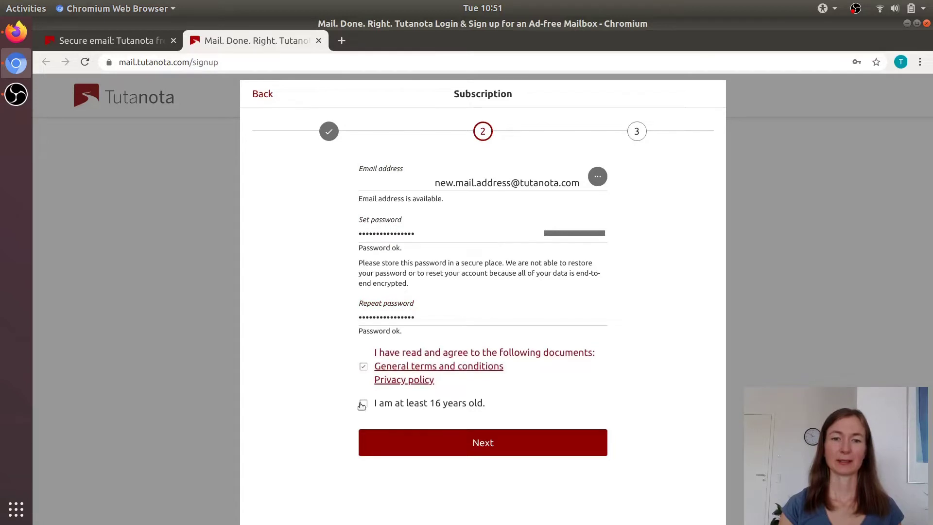
{"action": "left_click", "coordinate": [363, 404]}
{"action": "left_click", "coordinate": [485, 444]}
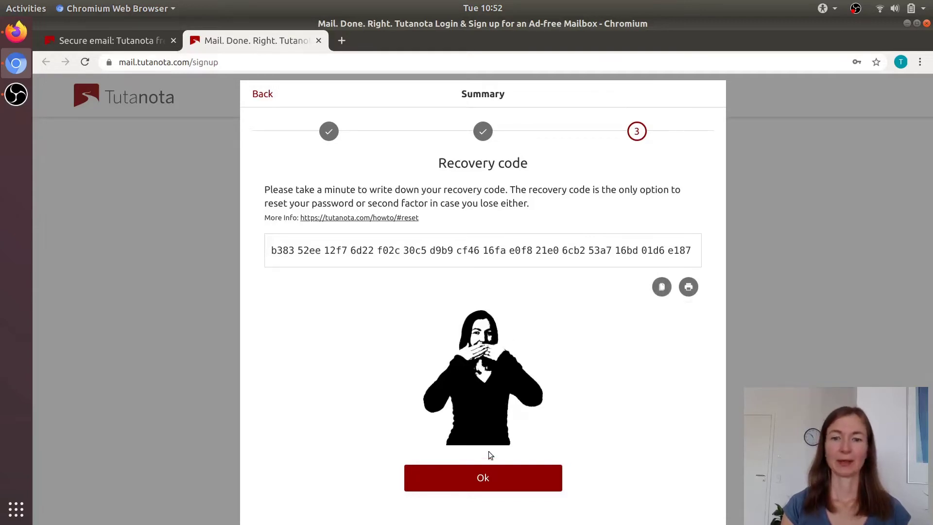
- Acknowledge the recovery code and log in to the new inbox with the account password
{"action": "left_click", "coordinate": [479, 478]}
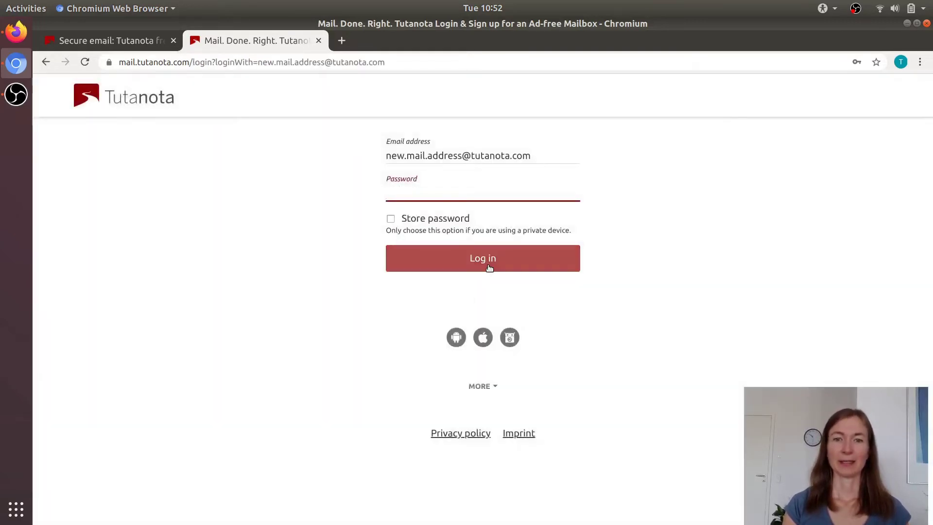
{"action": "key", "text": "ctrl+v"}
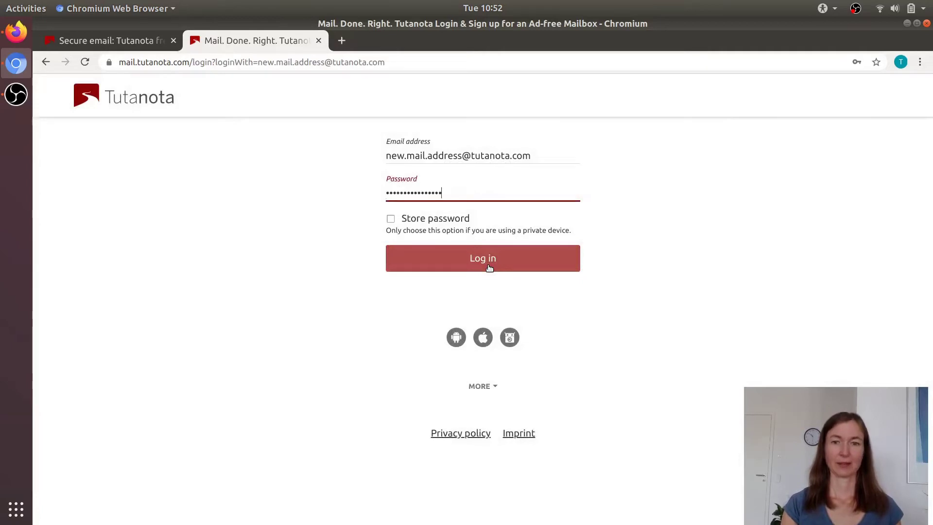
{"action": "left_click", "coordinate": [489, 268]}
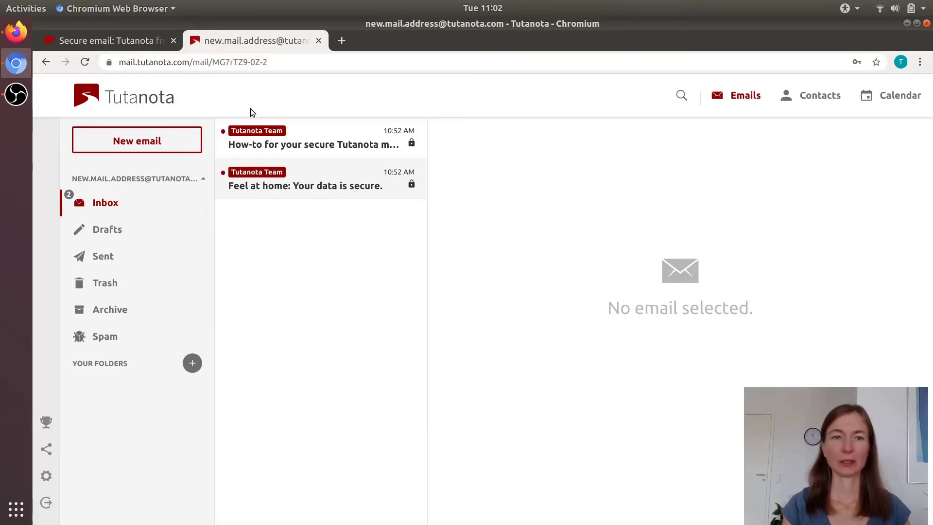
- Address a new email to the Gmail recipient with the subject 'My first encrypted email'
{"action": "left_click", "coordinate": [140, 141]}
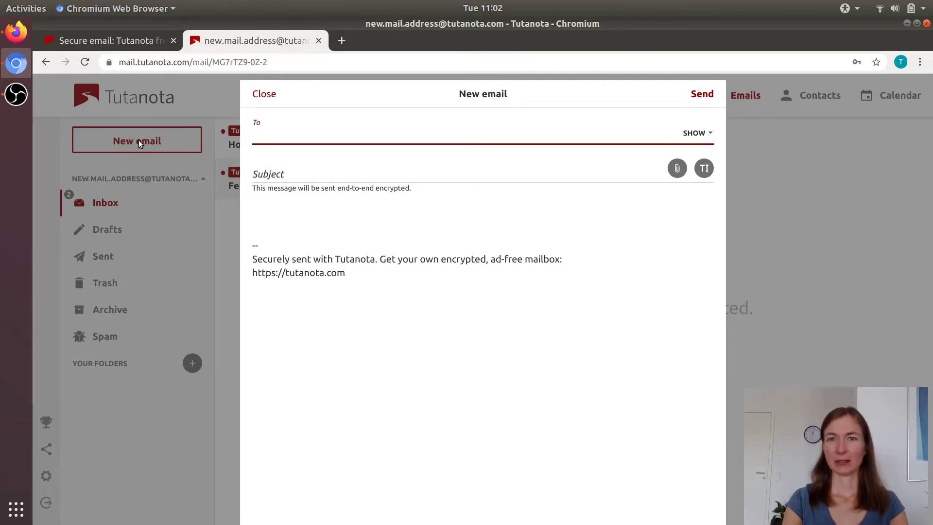
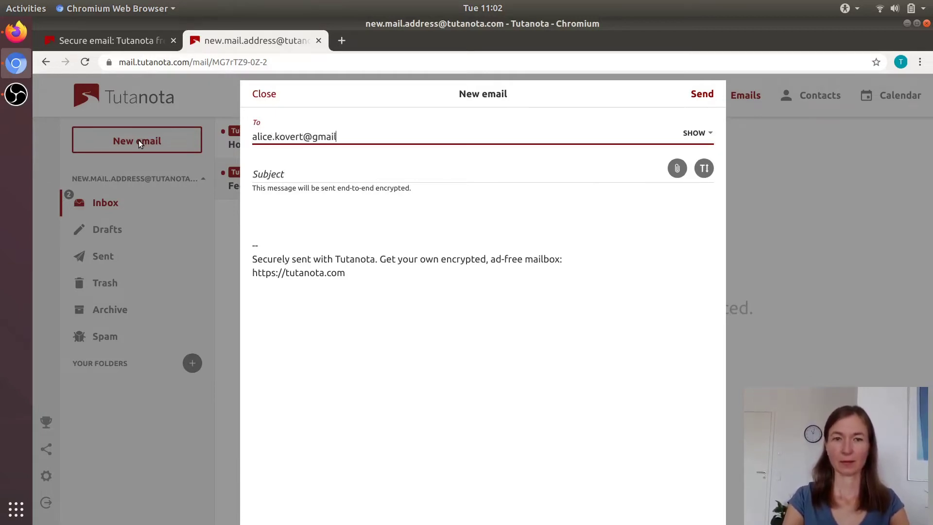
{"action": "key", "text": "Return"}
{"action": "key", "text": "Tab"}
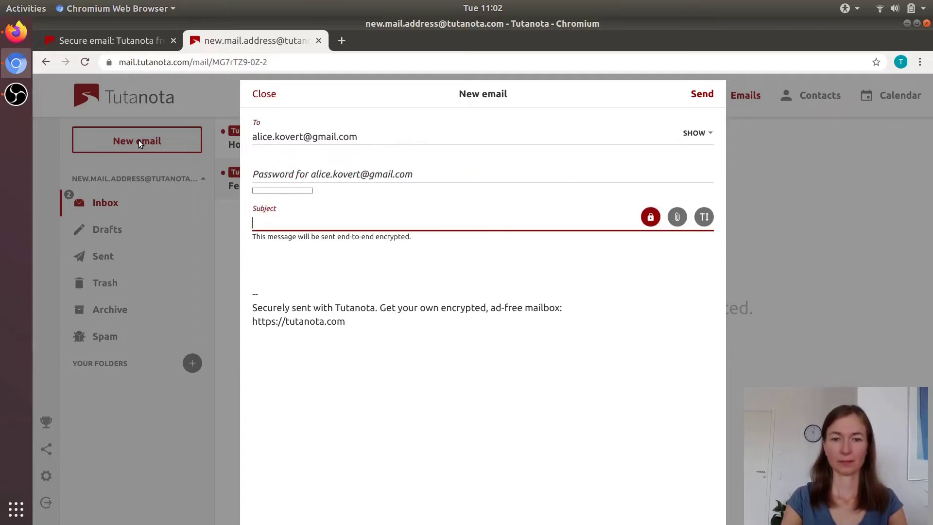
{"action": "type", "text": "My first encrypted email"}
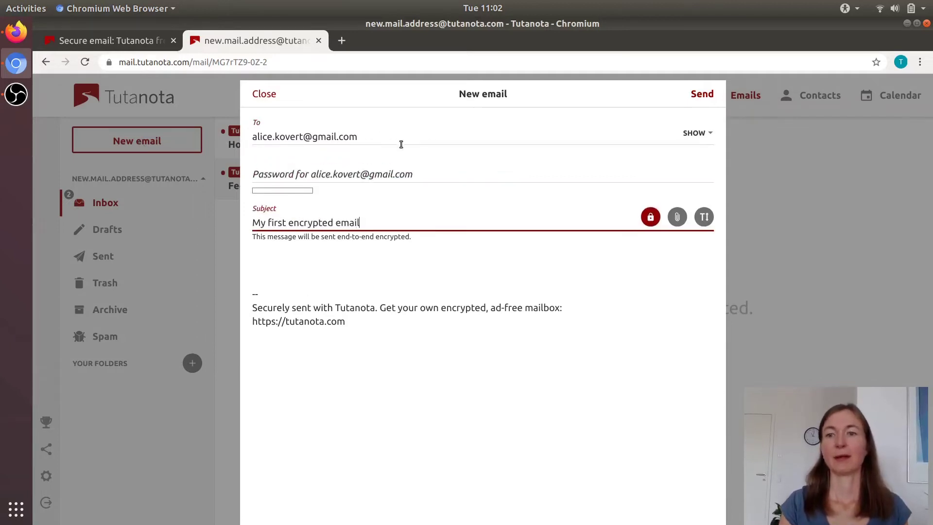
- Attach calendar.png to the draft email
{"action": "left_click", "coordinate": [681, 219]}
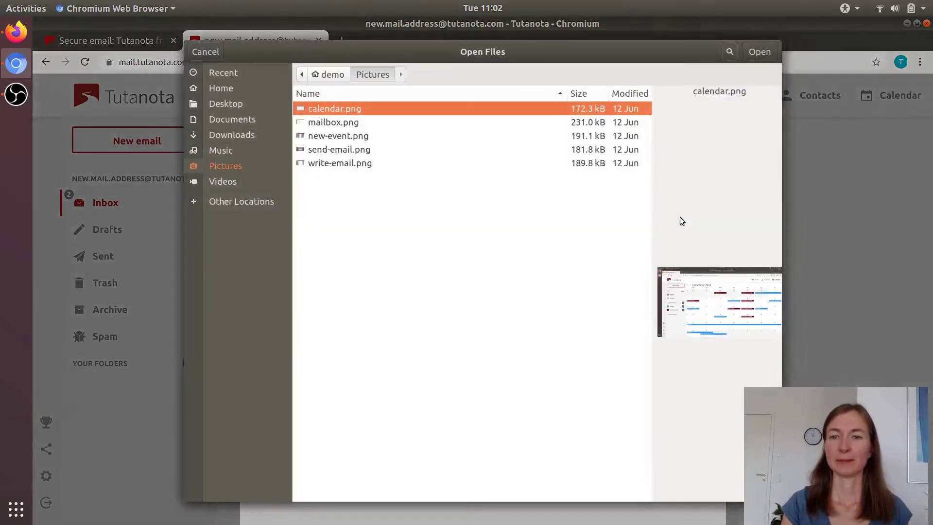
{"action": "left_click", "coordinate": [758, 52]}
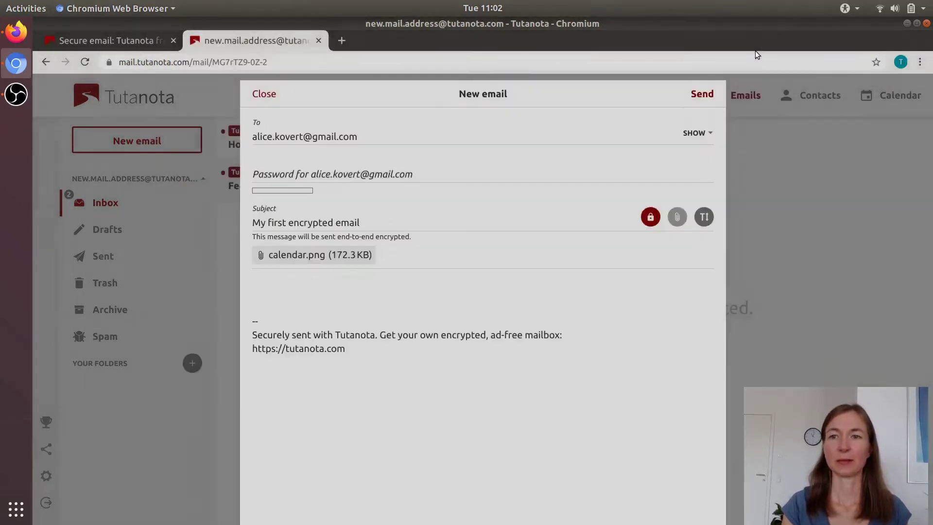
{"action": "left_click", "coordinate": [427, 171]}
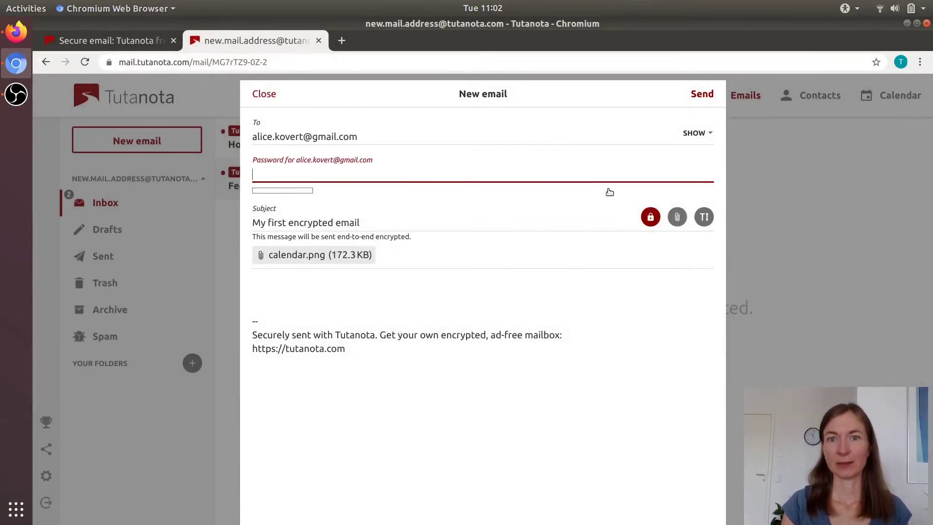
- Keep end-to-end encryption on, set a recipient password, and send the email
{"action": "left_click", "coordinate": [651, 218]}
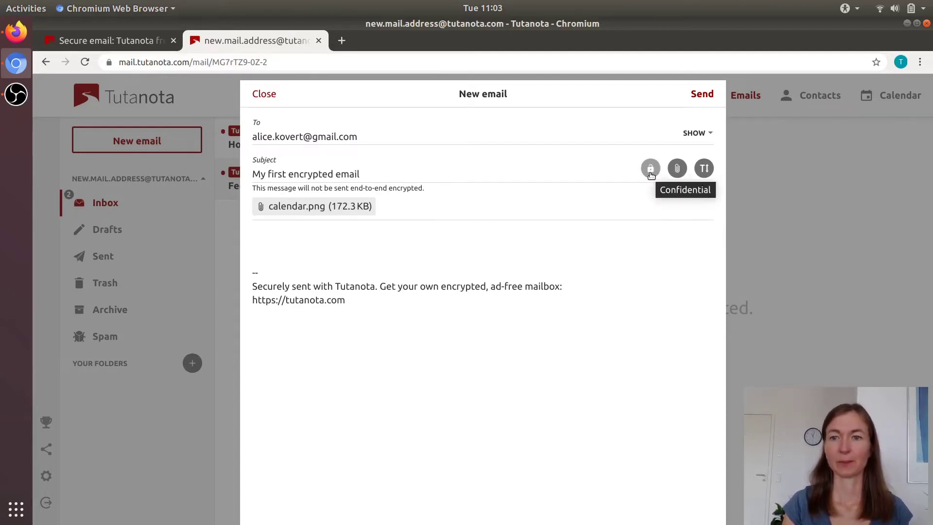
{"action": "left_click", "coordinate": [652, 170]}
{"action": "left_click", "coordinate": [468, 172]}
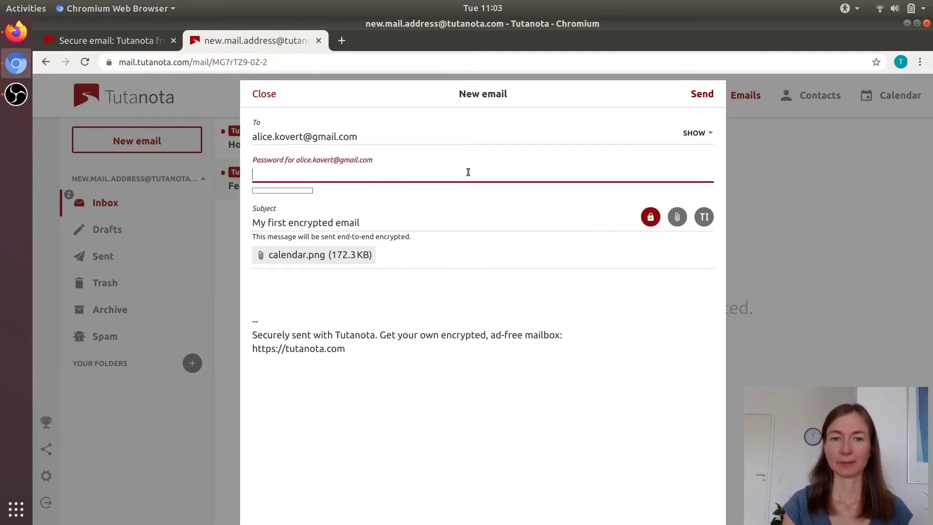
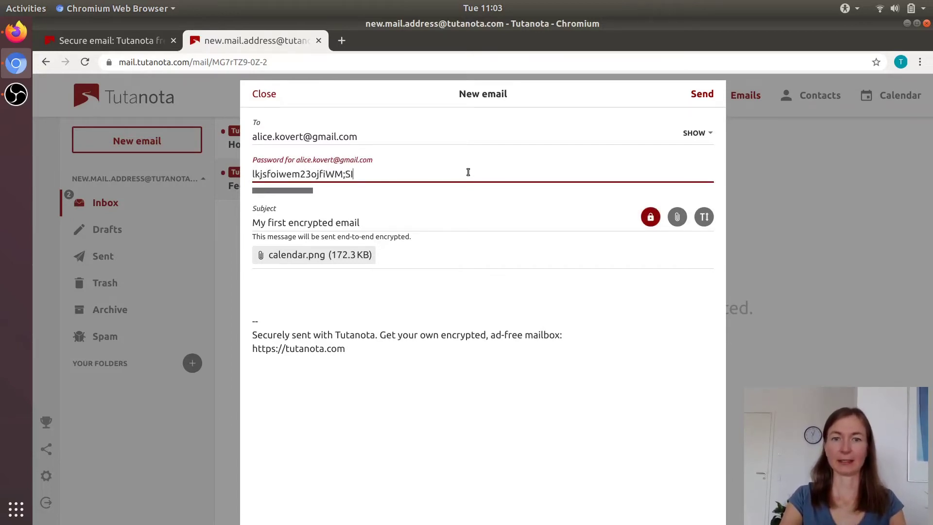
{"action": "triple_click", "coordinate": [302, 175]}
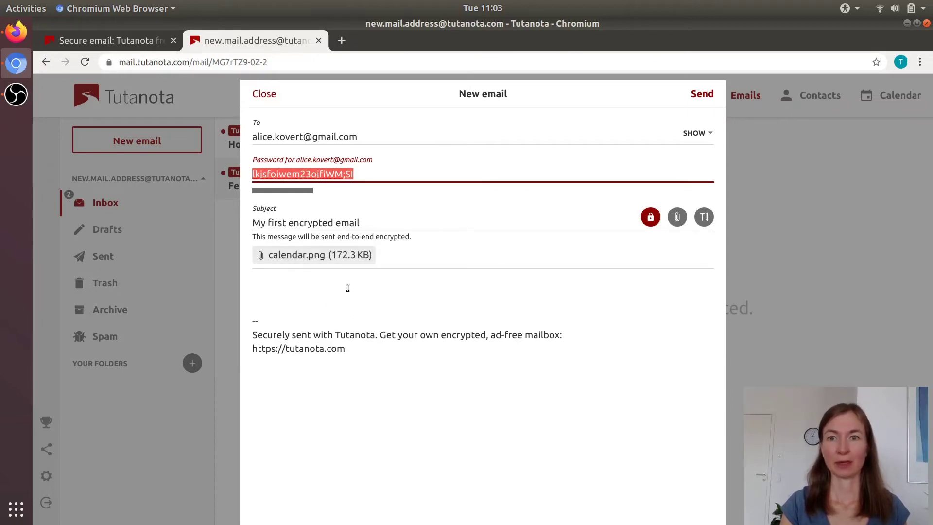
{"action": "left_click", "coordinate": [702, 96]}
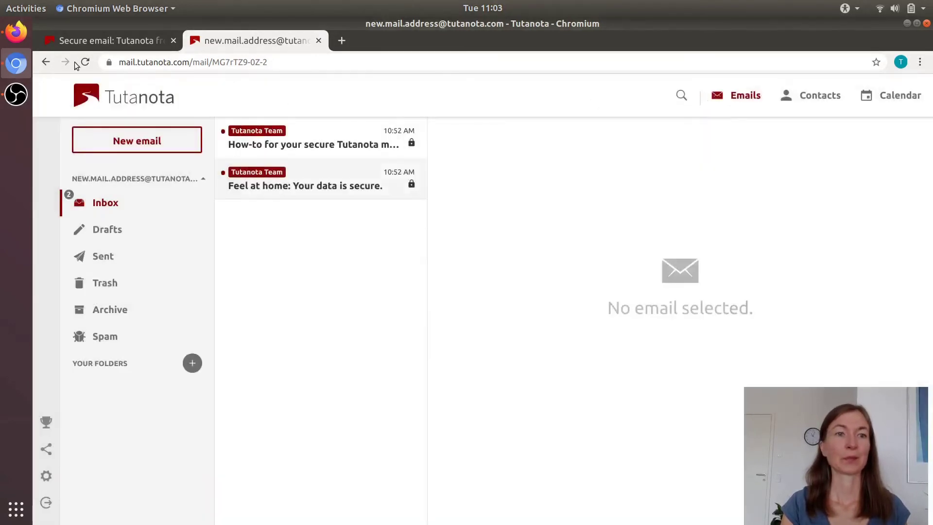
- In Gmail, open the Tutanota sender's confidential email and follow its 'Show encrypted email' link
{"action": "left_click", "coordinate": [23, 42]}
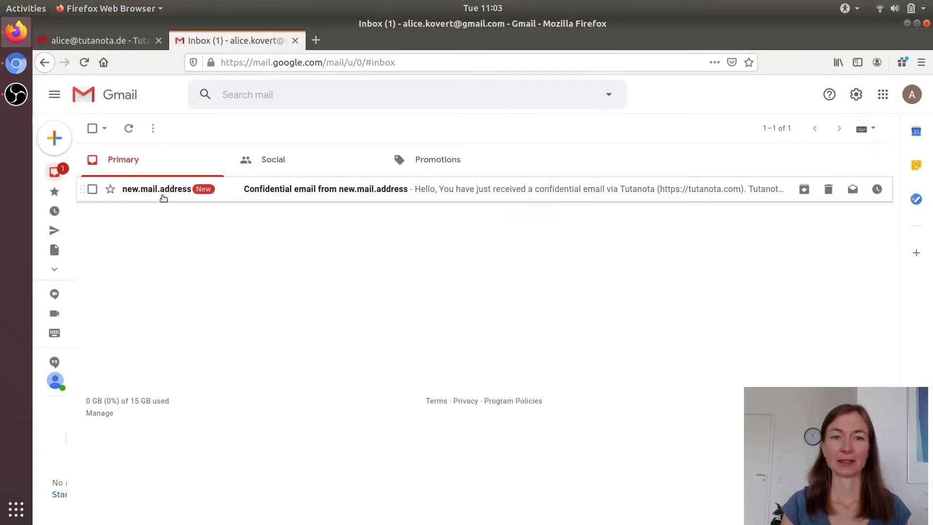
{"action": "left_click", "coordinate": [163, 197]}
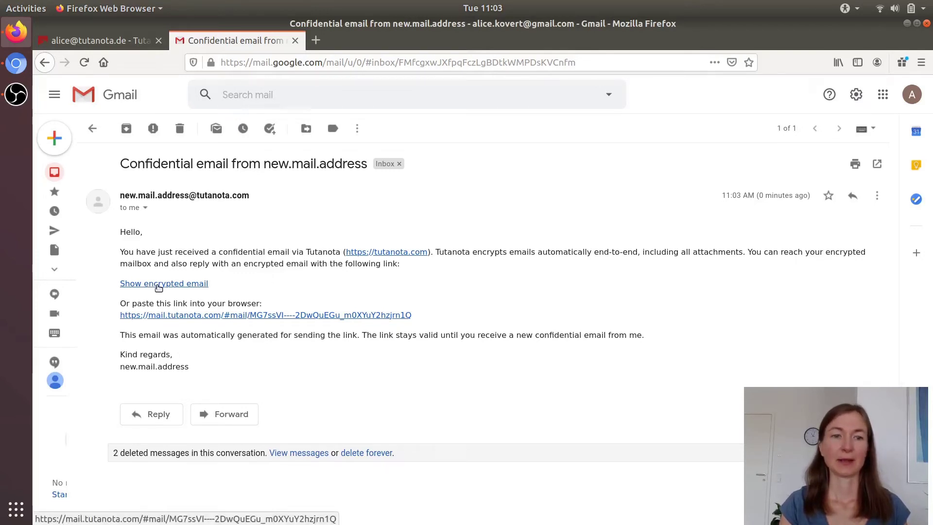
{"action": "left_click", "coordinate": [159, 285]}
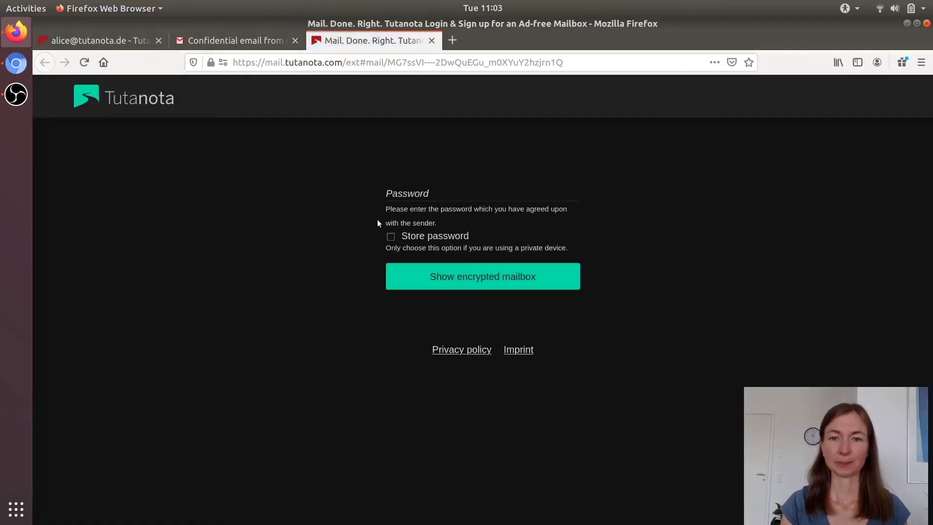
- Unlock the encrypted mailbox with the agreed password and start replying to 'My first encrypted email'
{"action": "left_click", "coordinate": [446, 194]}
{"action": "key", "text": "ctrl+v"}
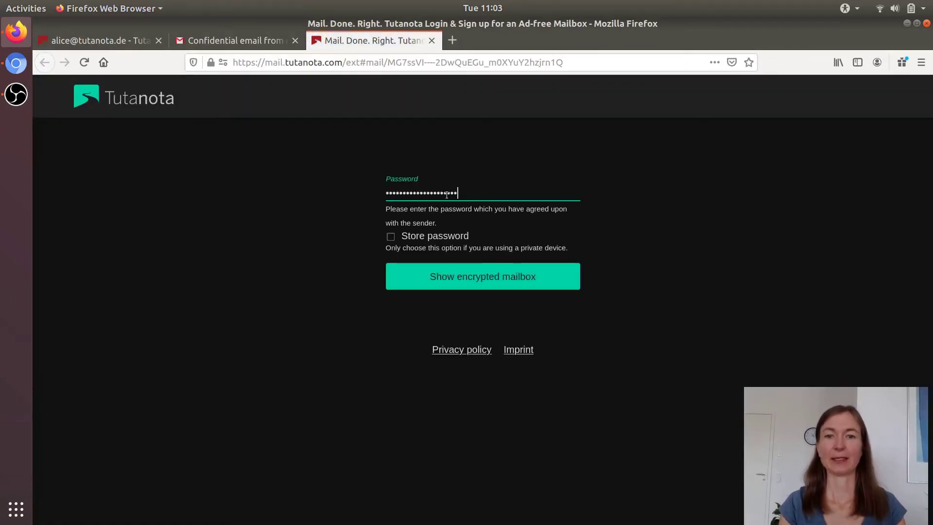
{"action": "left_click", "coordinate": [448, 278]}
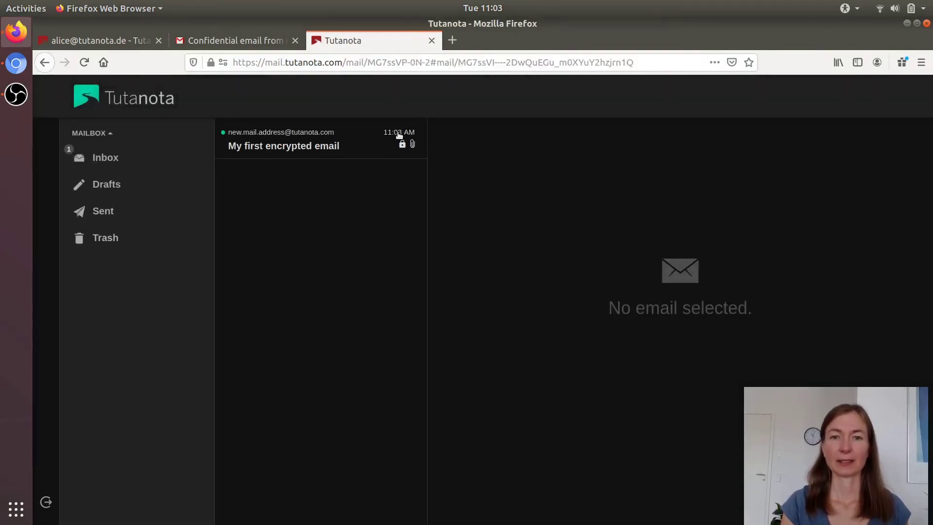
{"action": "left_click", "coordinate": [338, 144]}
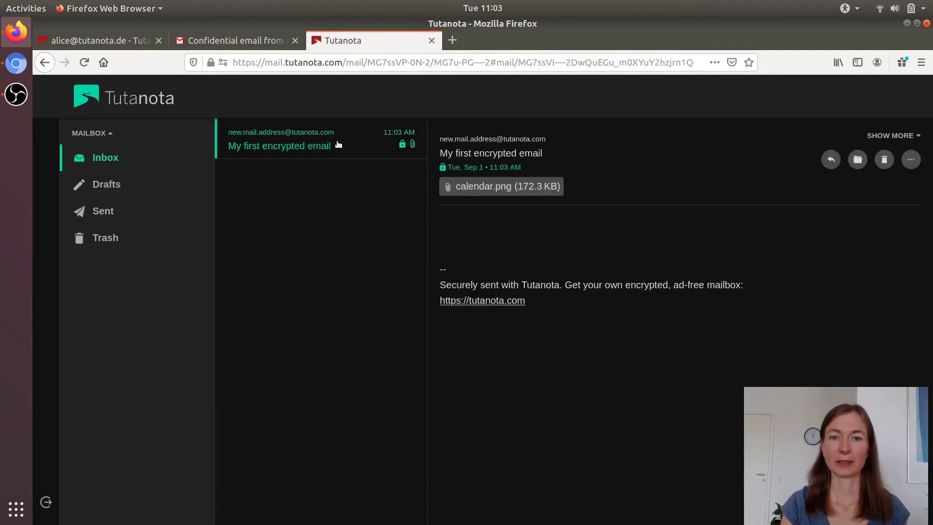
{"action": "left_click", "coordinate": [830, 162]}
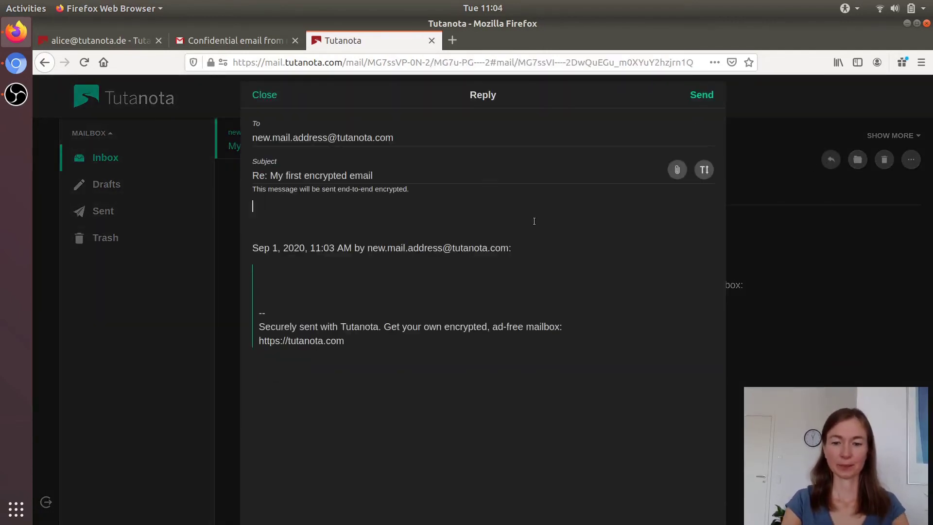
- Send the reply 'Great, I also have Tutanota:' with the recipient's Tutanota address, then view it in the sender's inbox
{"action": "type", "text": "Great, "}
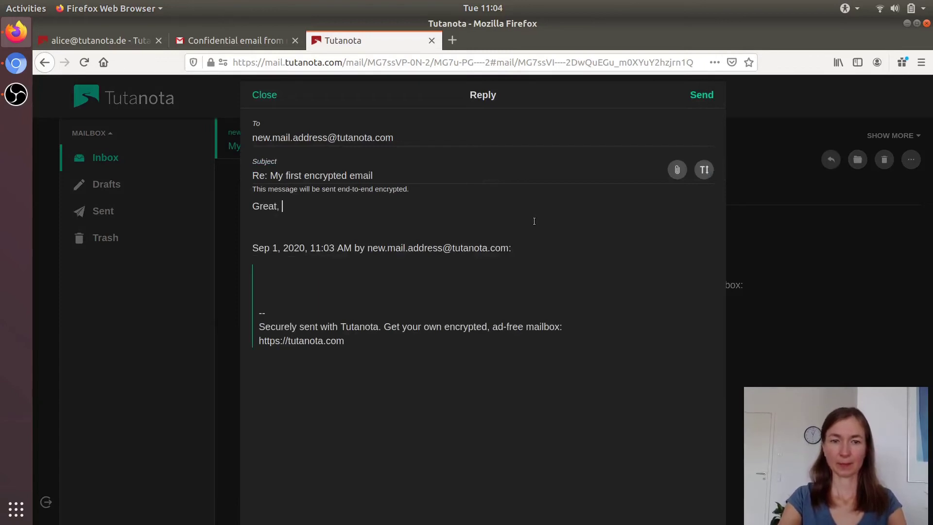
{"action": "type", "text": "I also have T"}
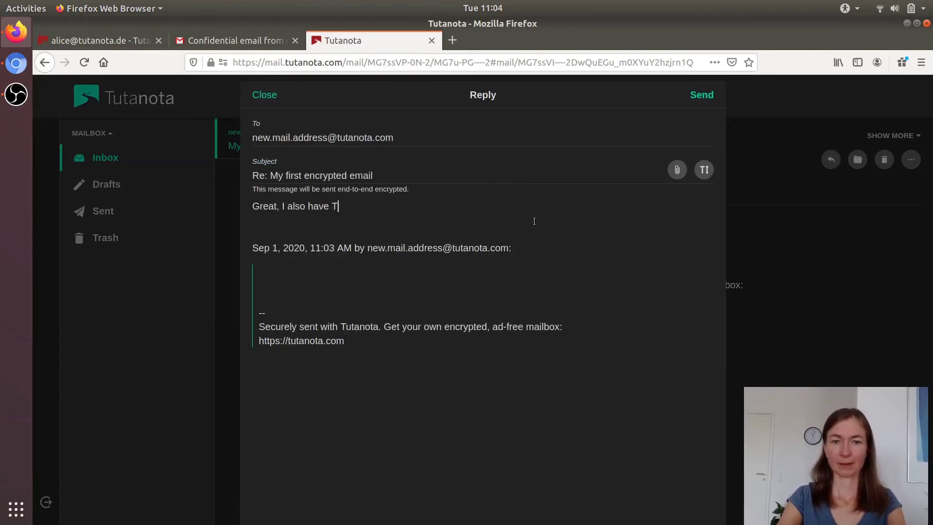
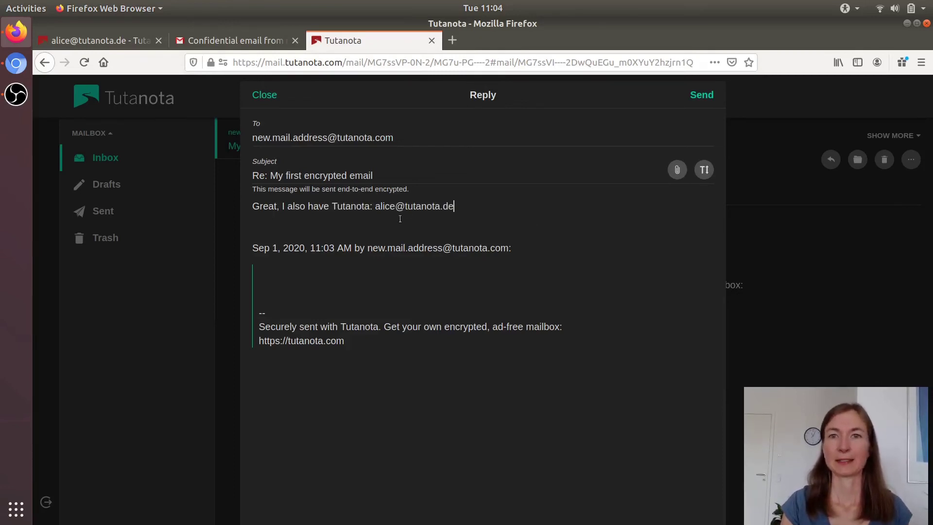
{"action": "left_click", "coordinate": [699, 96]}
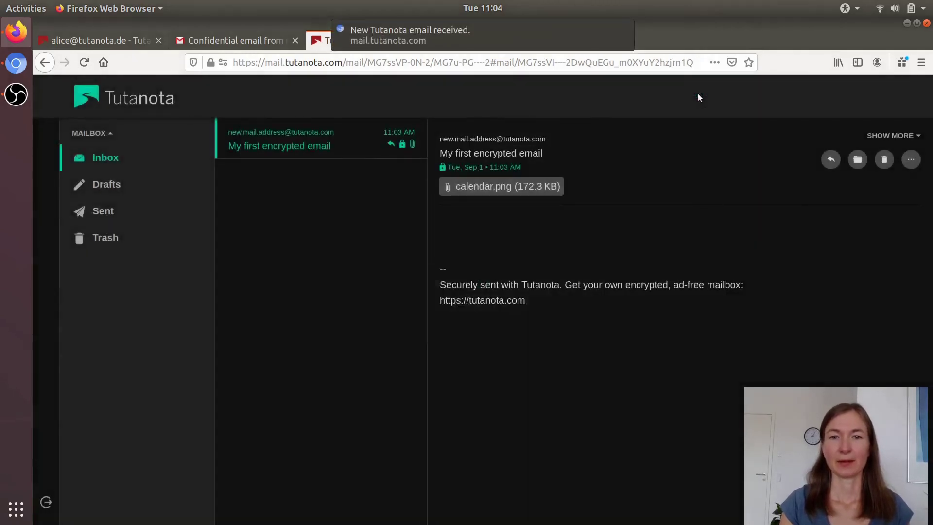
{"action": "left_click", "coordinate": [9, 65]}
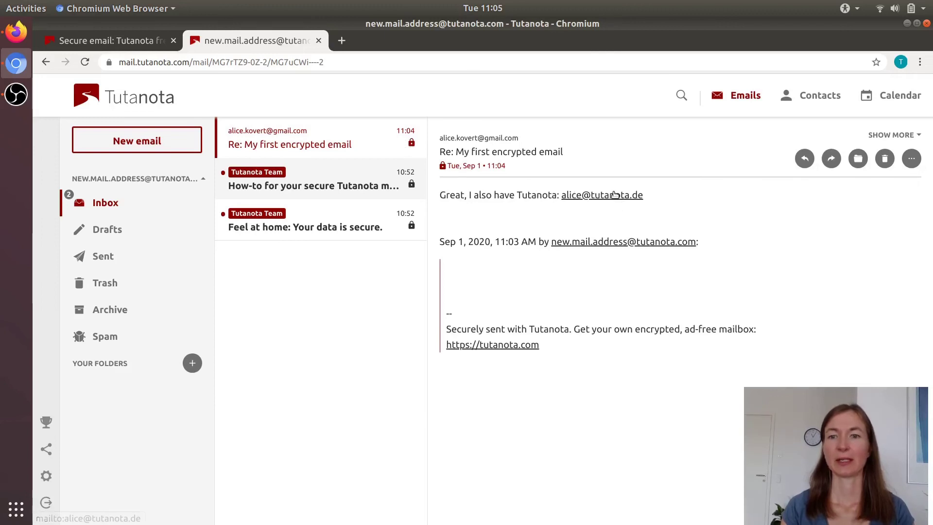
- Send an email titled 'Awesome' to the reply's Tutanota address, then return to the recipient's mailbox
{"action": "left_click", "coordinate": [614, 194]}
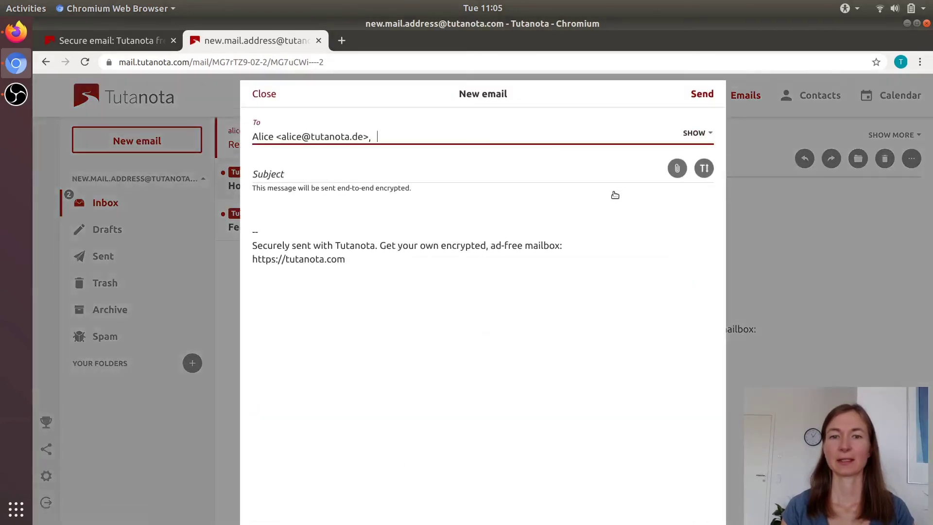
{"action": "left_click", "coordinate": [506, 172]}
{"action": "type", "text": "Awesome"}
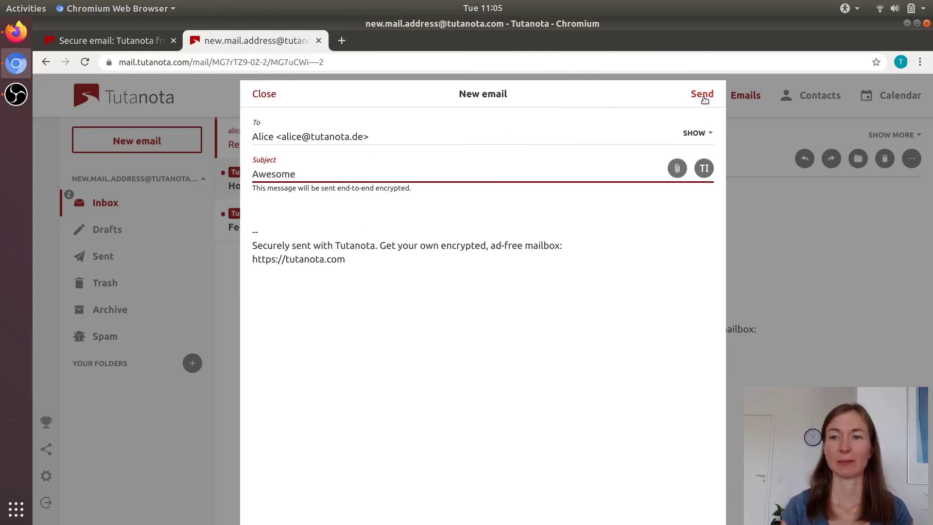
{"action": "left_click", "coordinate": [705, 99]}
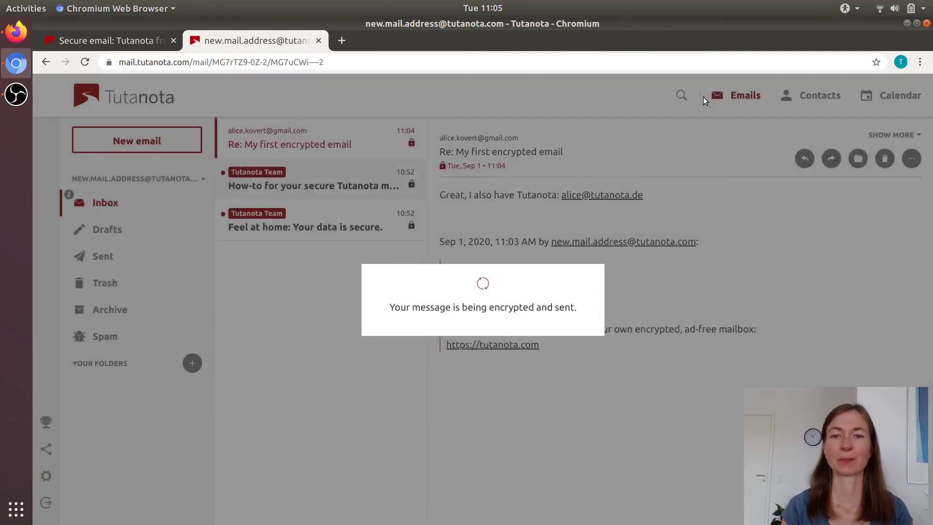
{"action": "key", "text": "alt+Tab"}
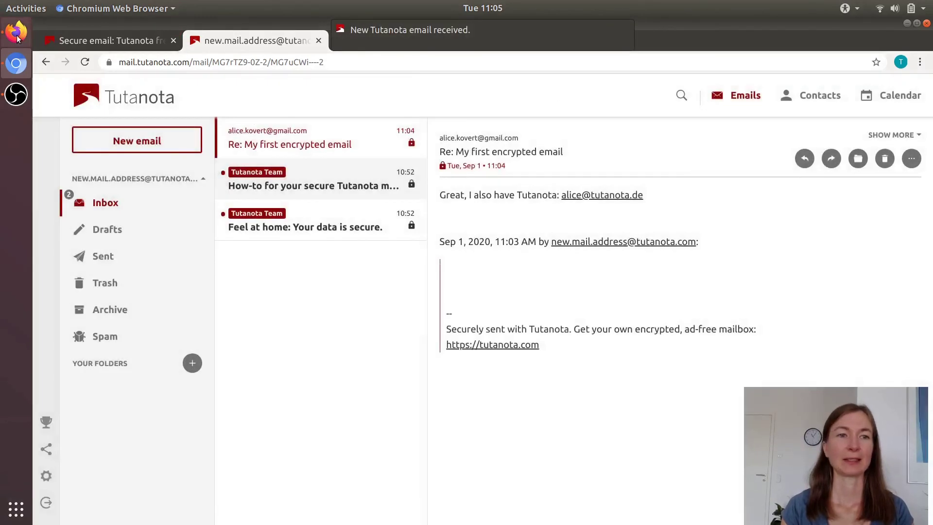
{"action": "left_click", "coordinate": [112, 39]}
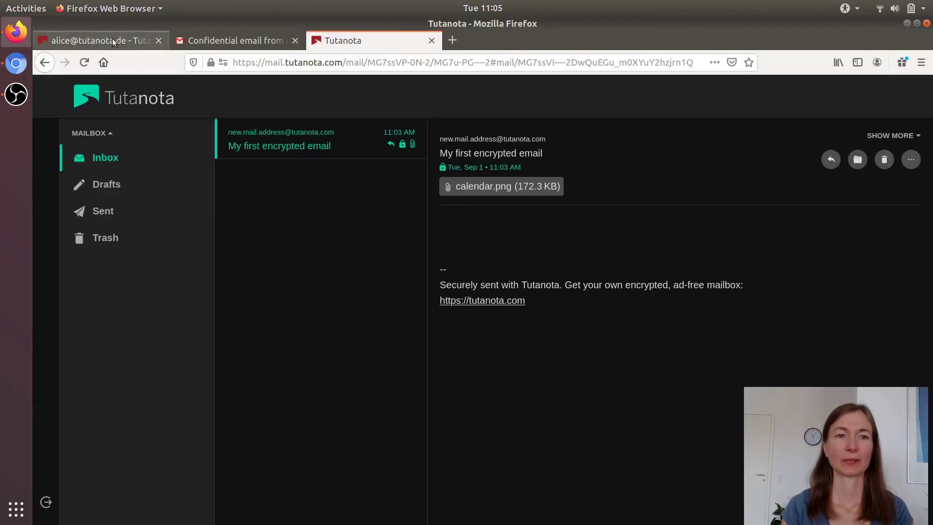
- Open the 'Awesome' email in the recipient's inbox, then show Tutanota's 'Secure email for everybody' homepage in Chromium
{"action": "left_click", "coordinate": [278, 139]}
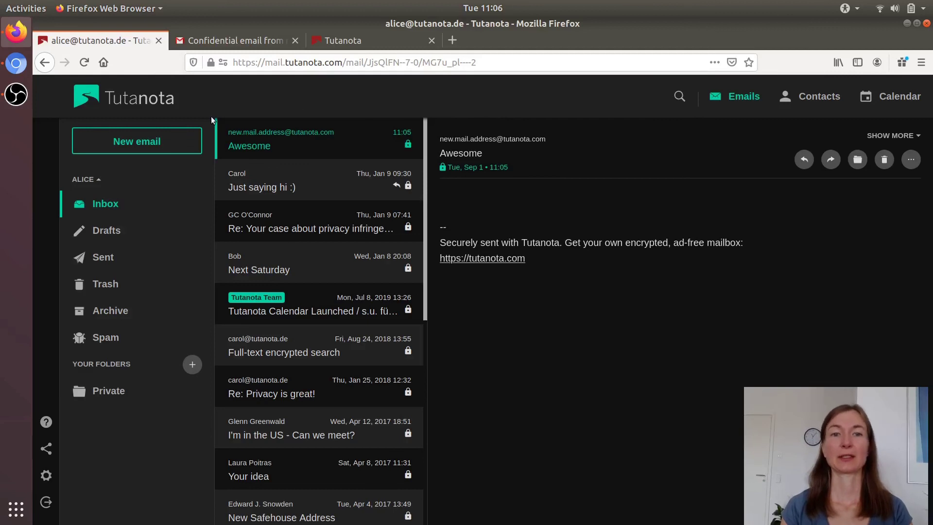
{"action": "left_click", "coordinate": [16, 63]}
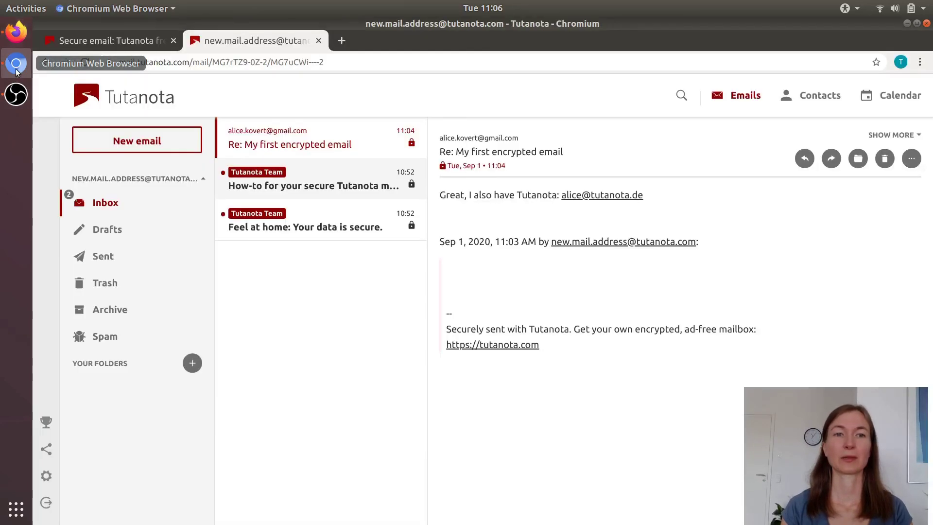
{"action": "left_click", "coordinate": [138, 41]}
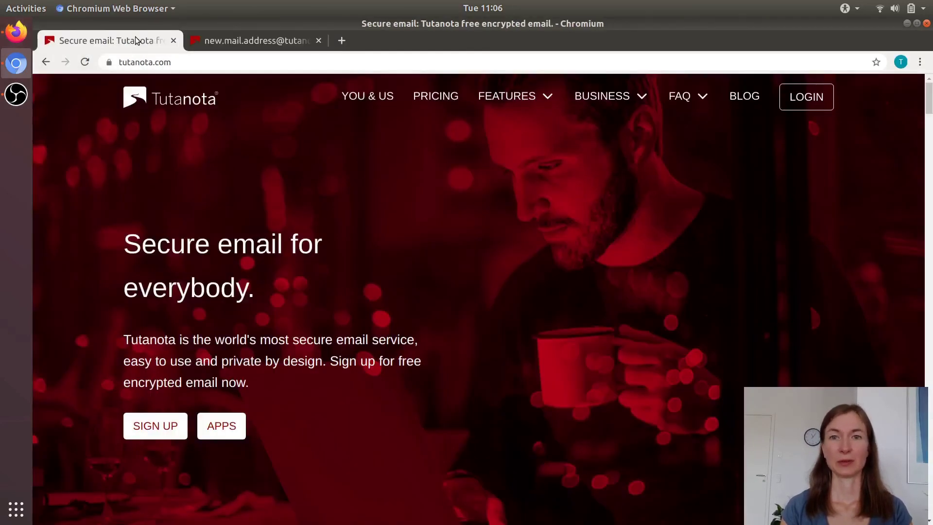